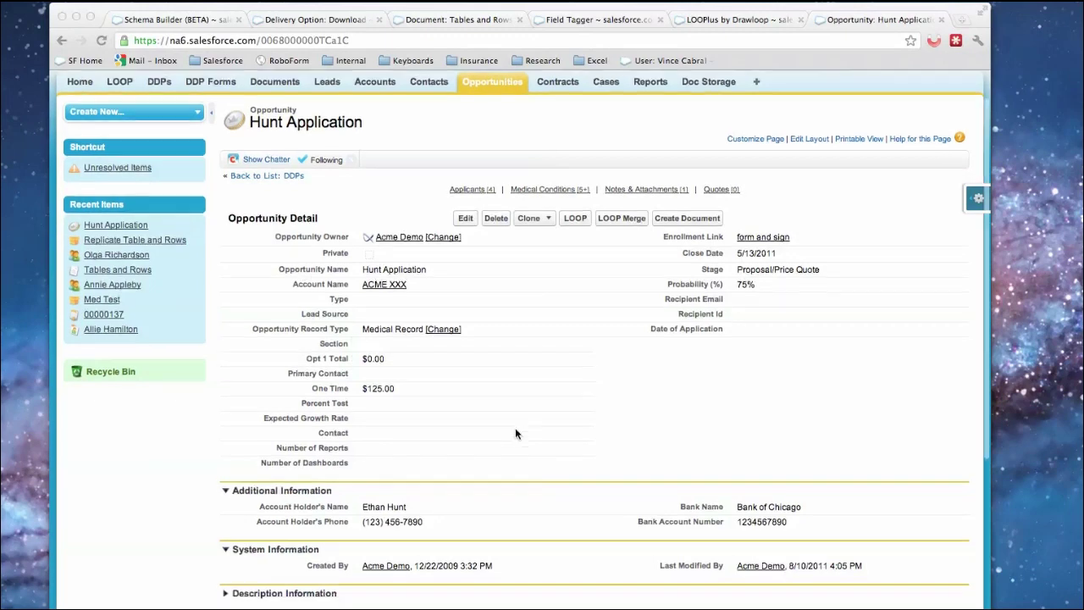
Step: Open the first applicant on Hunt Application, whose record lists Carpal Tunnel and Measles
{"action": "scroll", "coordinate": [515, 427], "scroll_direction": "down", "scroll_amount": 8}
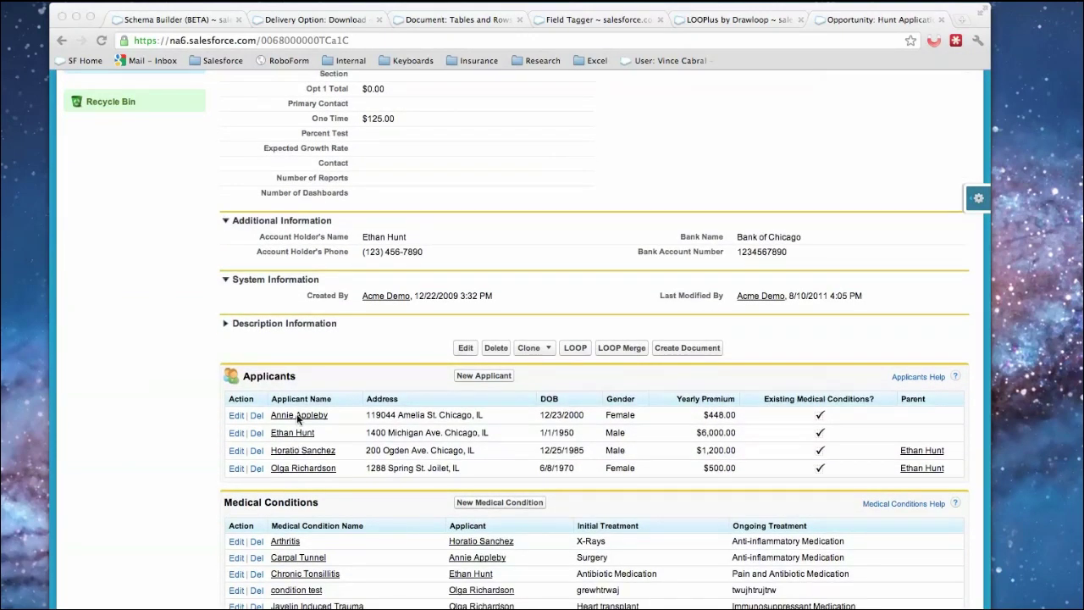
{"action": "left_click", "coordinate": [298, 414]}
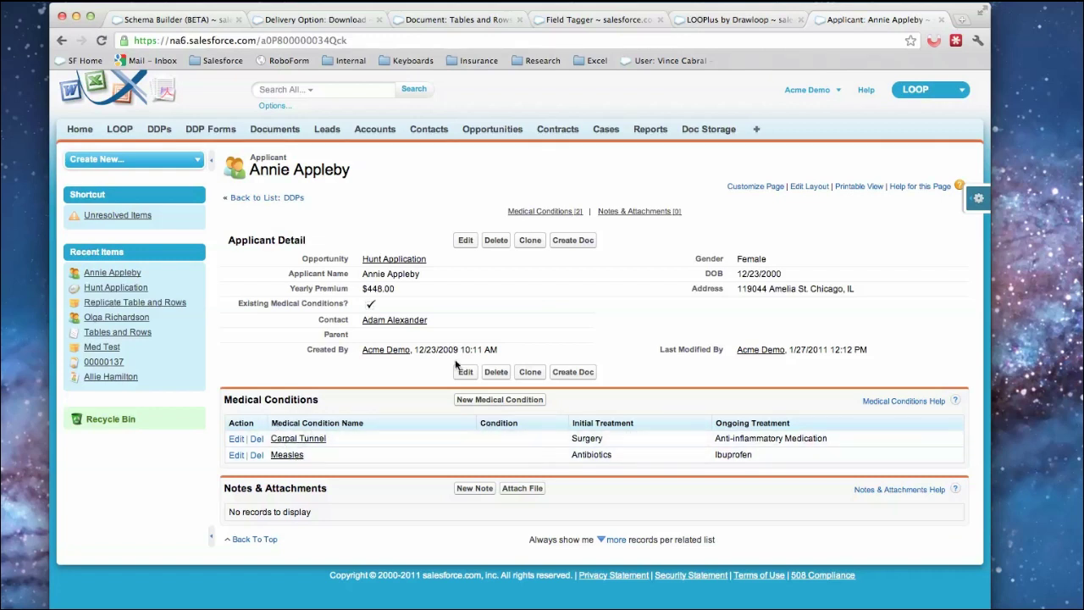
Step: From the Delivery Option, open the Replicate Table and Rows DDP and show its Applicant__c and Medical_Condition__c relationships
{"action": "left_click", "coordinate": [299, 20]}
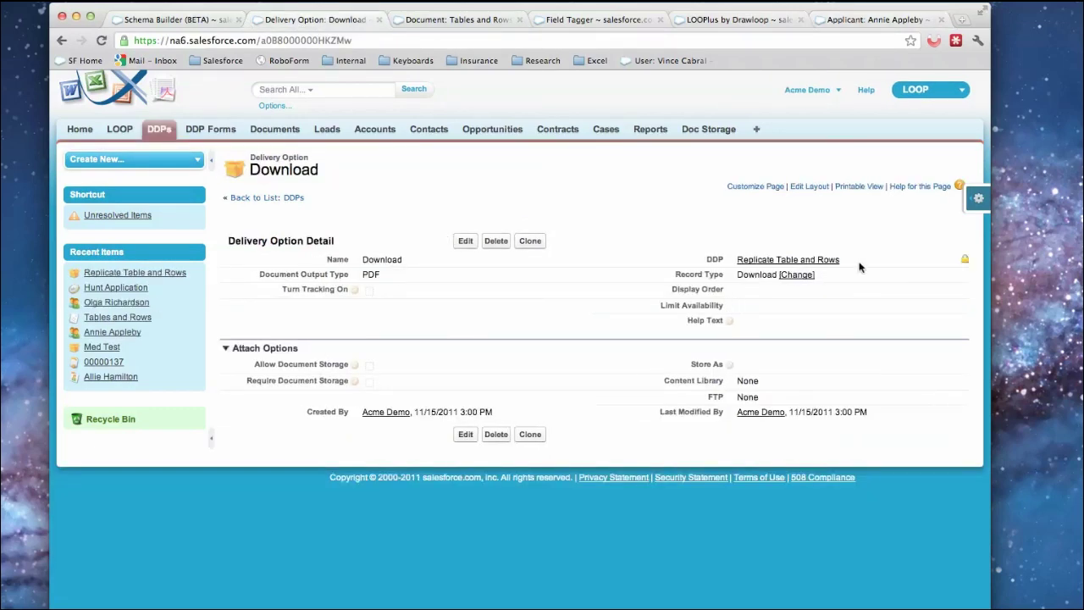
{"action": "left_click", "coordinate": [784, 261]}
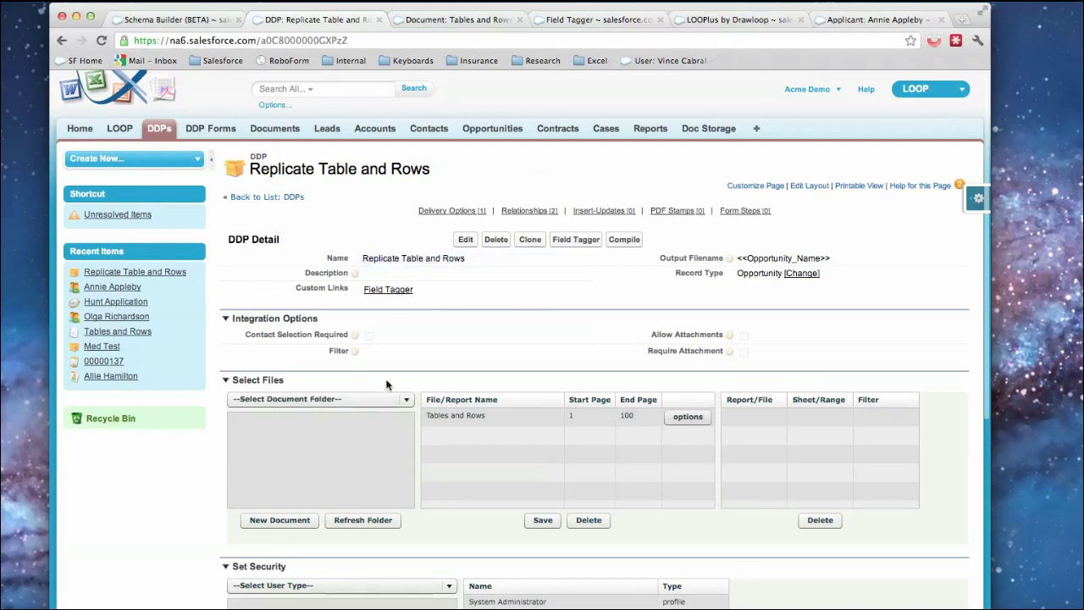
{"action": "scroll", "coordinate": [387, 382], "scroll_direction": "down", "scroll_amount": 5}
{"action": "scroll", "coordinate": [387, 383], "scroll_direction": "down", "scroll_amount": 2}
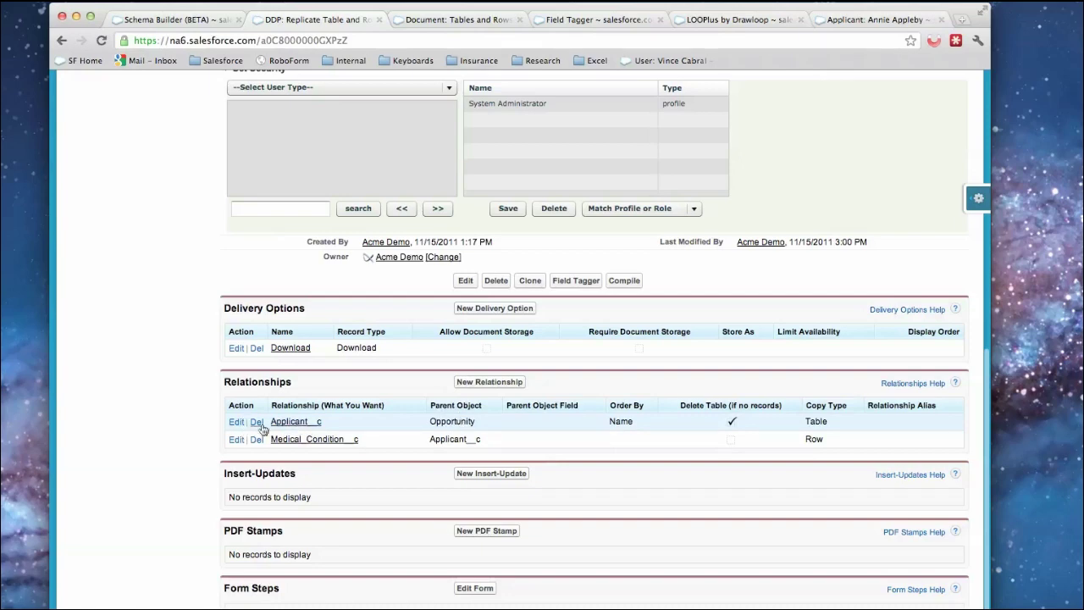
{"action": "left_click", "coordinate": [300, 423]}
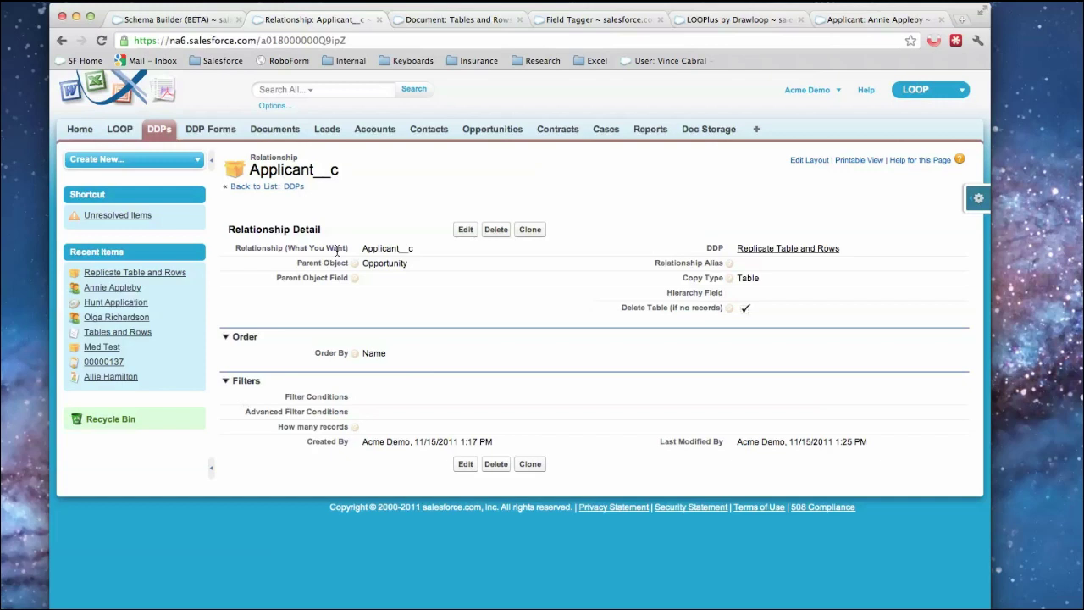
{"action": "left_click_drag", "start_coordinate": [363, 247], "coordinate": [473, 267]}
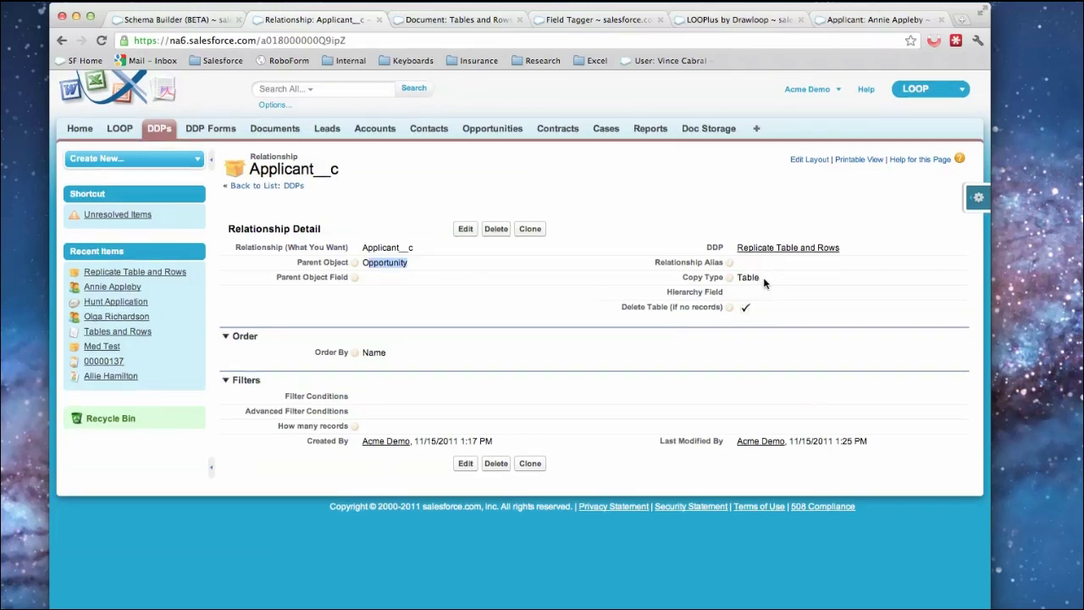
{"action": "left_click", "coordinate": [787, 247]}
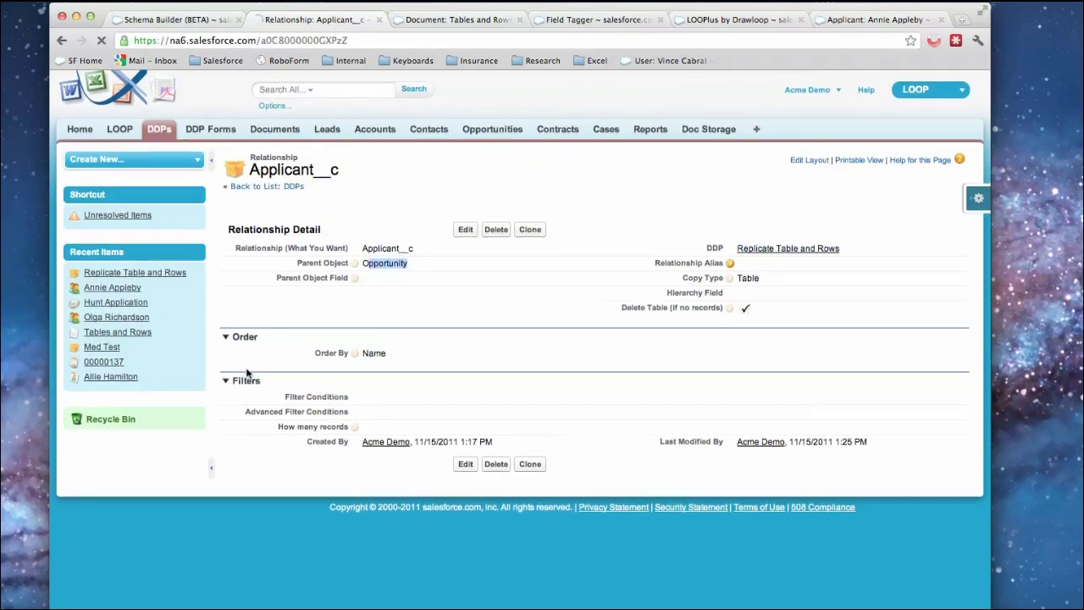
{"action": "scroll", "coordinate": [330, 425], "scroll_direction": "down", "scroll_amount": 5}
{"action": "scroll", "coordinate": [330, 430], "scroll_direction": "down", "scroll_amount": 8}
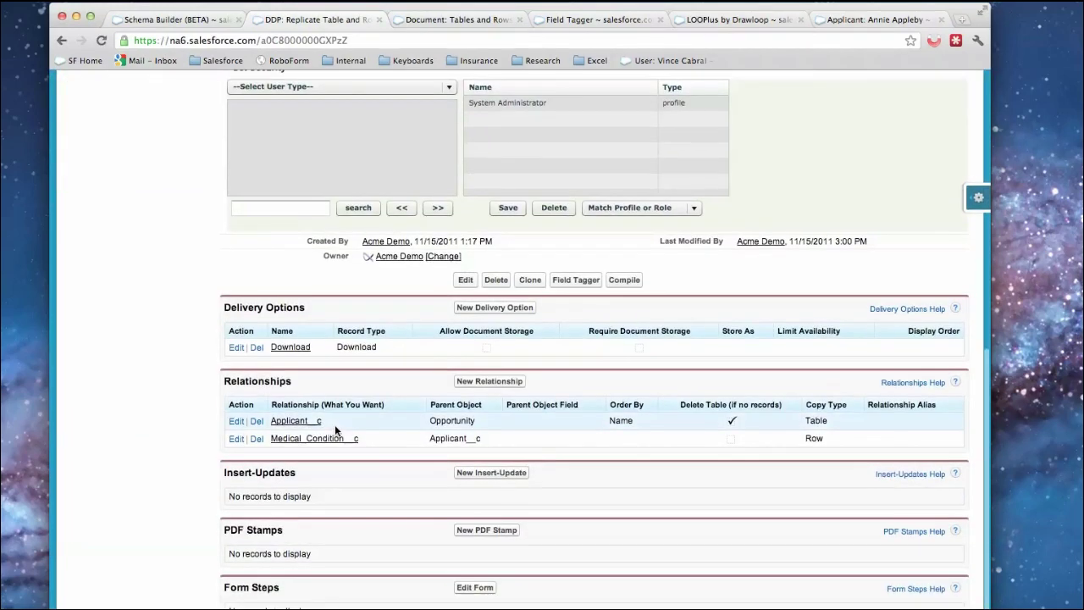
{"action": "left_click", "coordinate": [315, 440]}
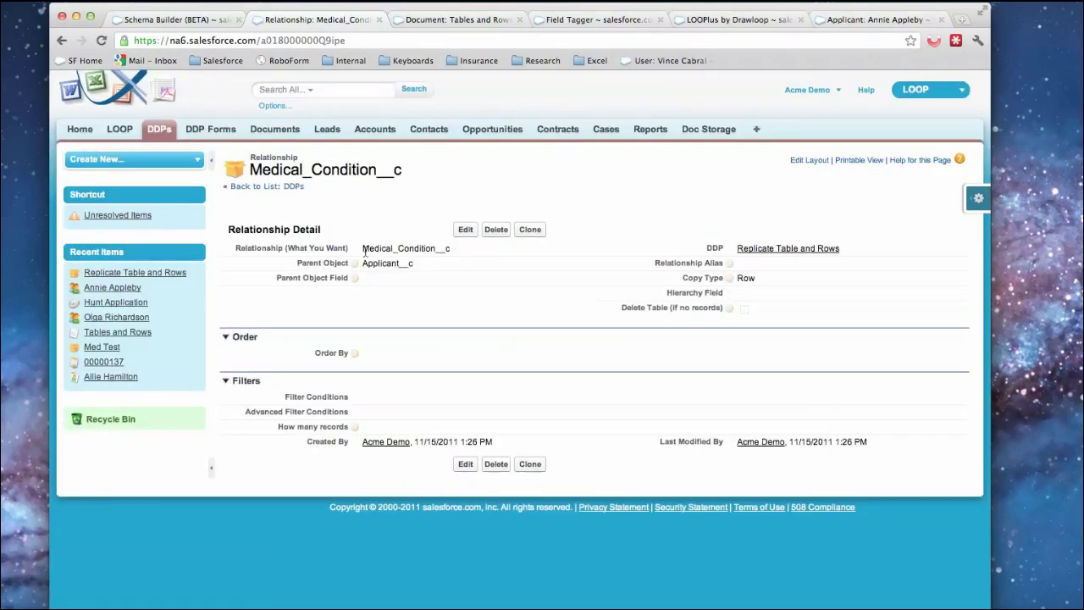
{"action": "left_click_drag", "start_coordinate": [368, 248], "coordinate": [480, 252]}
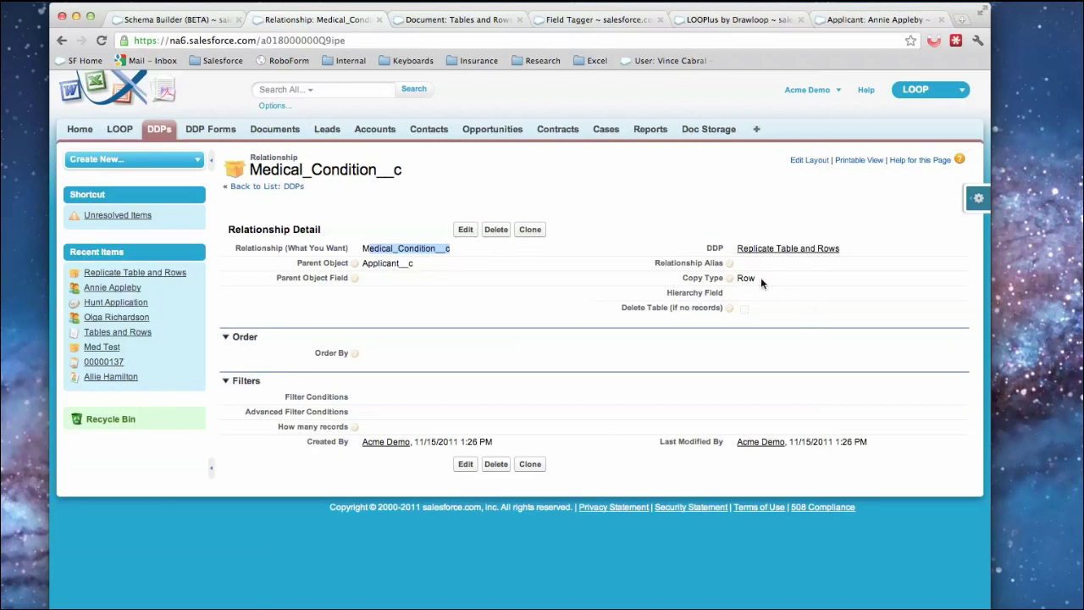
{"action": "left_click", "coordinate": [764, 248]}
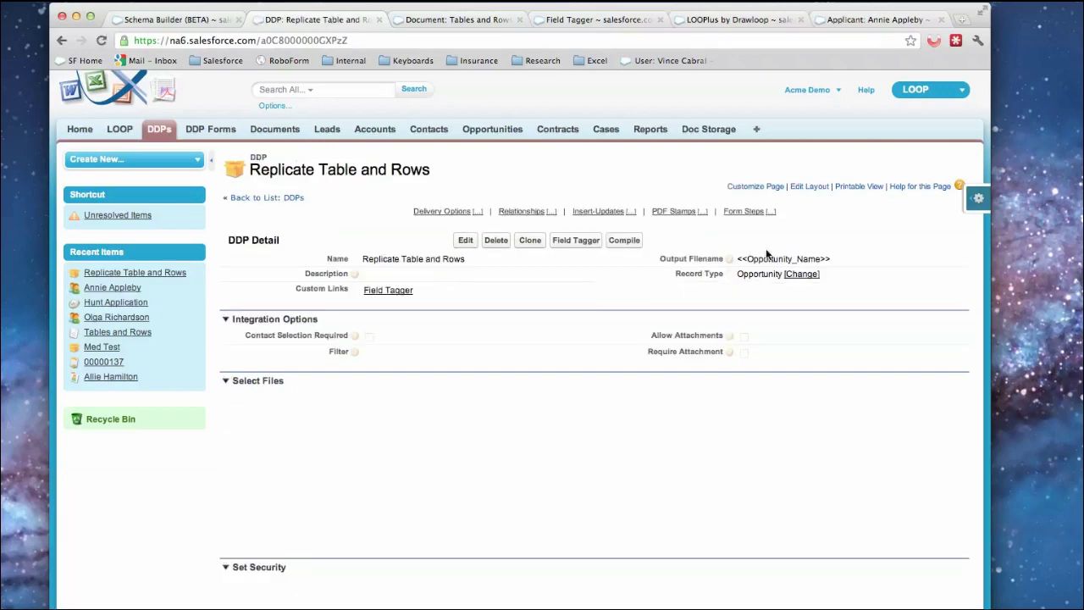
Step: In Field Tagger, get the Replicate Table tag with Applicant as the main object
{"action": "left_click", "coordinate": [615, 22]}
{"action": "left_click", "coordinate": [303, 205]}
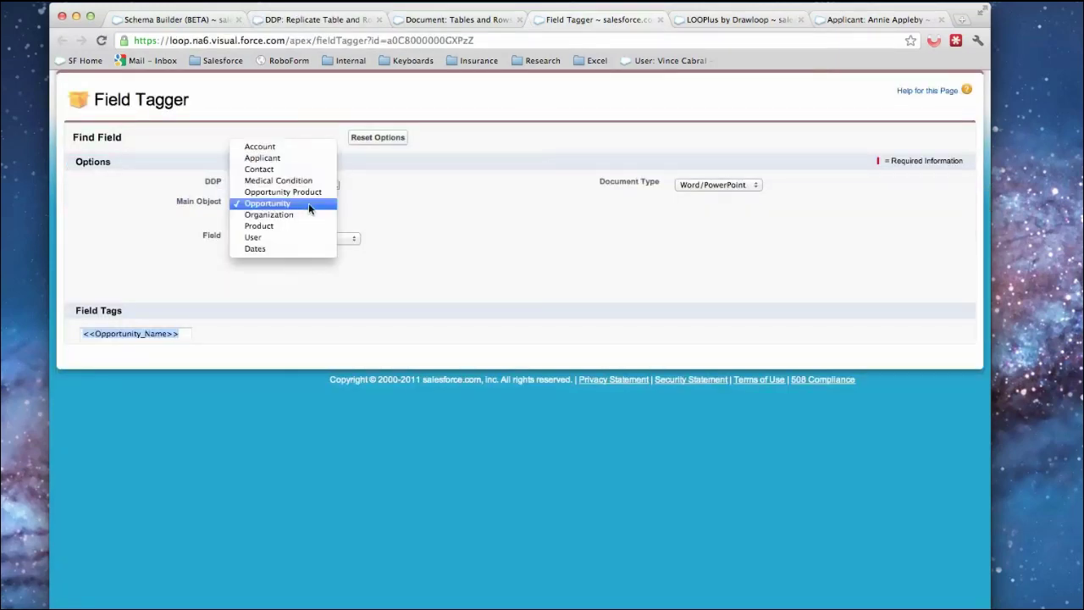
{"action": "left_click", "coordinate": [288, 159]}
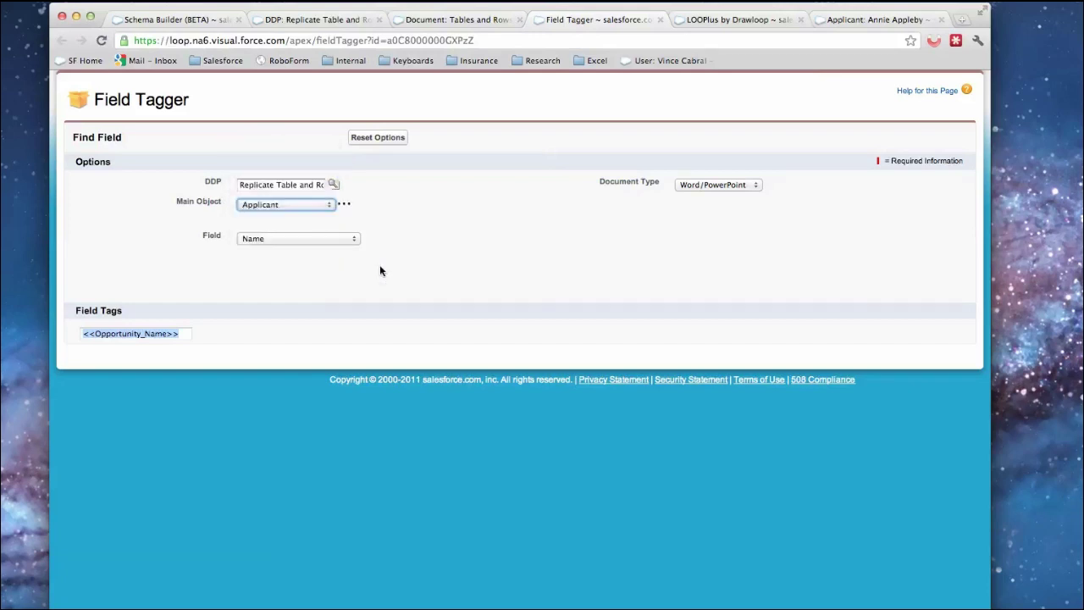
{"action": "left_click", "coordinate": [305, 240]}
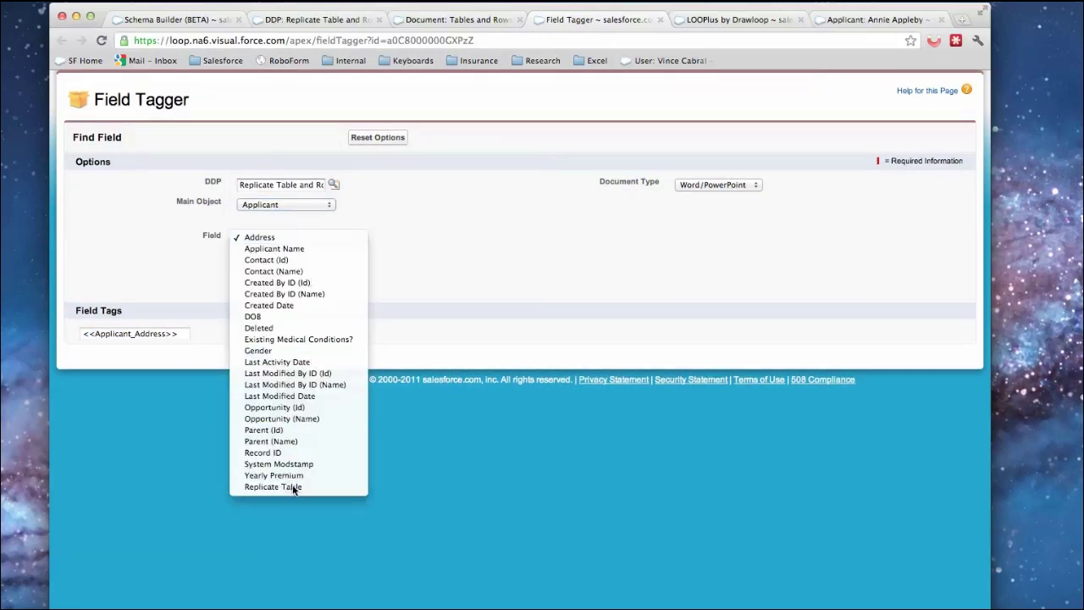
{"action": "left_click", "coordinate": [293, 488]}
{"action": "left_click", "coordinate": [320, 242]}
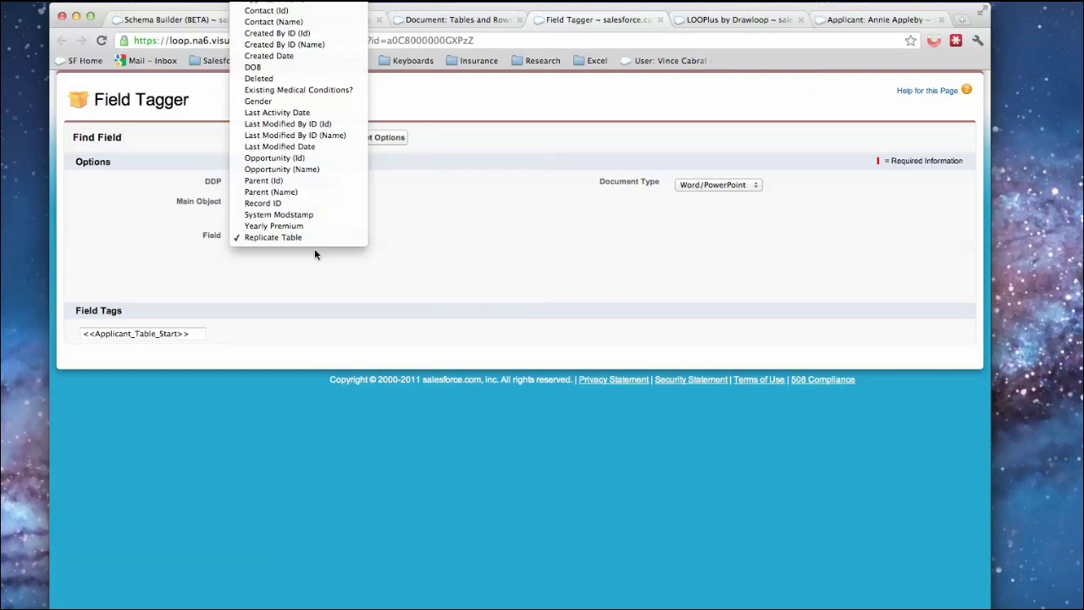
{"action": "left_click", "coordinate": [455, 258]}
Step: Switch the main object to Medical Condition and pick the Replicate Row field
{"action": "left_click", "coordinate": [261, 205]}
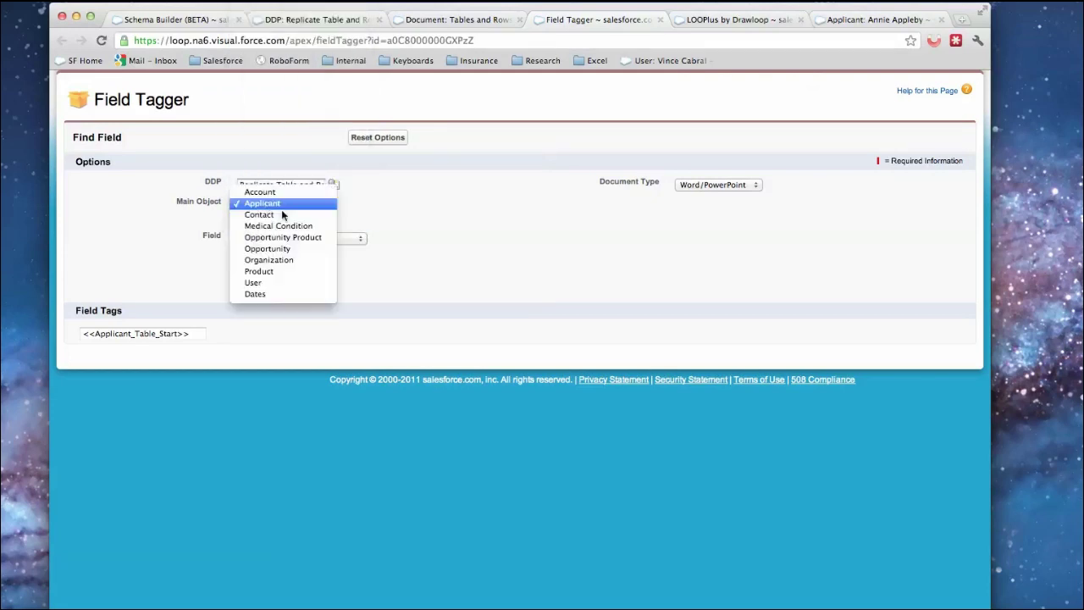
{"action": "left_click", "coordinate": [277, 226]}
{"action": "left_click", "coordinate": [310, 241]}
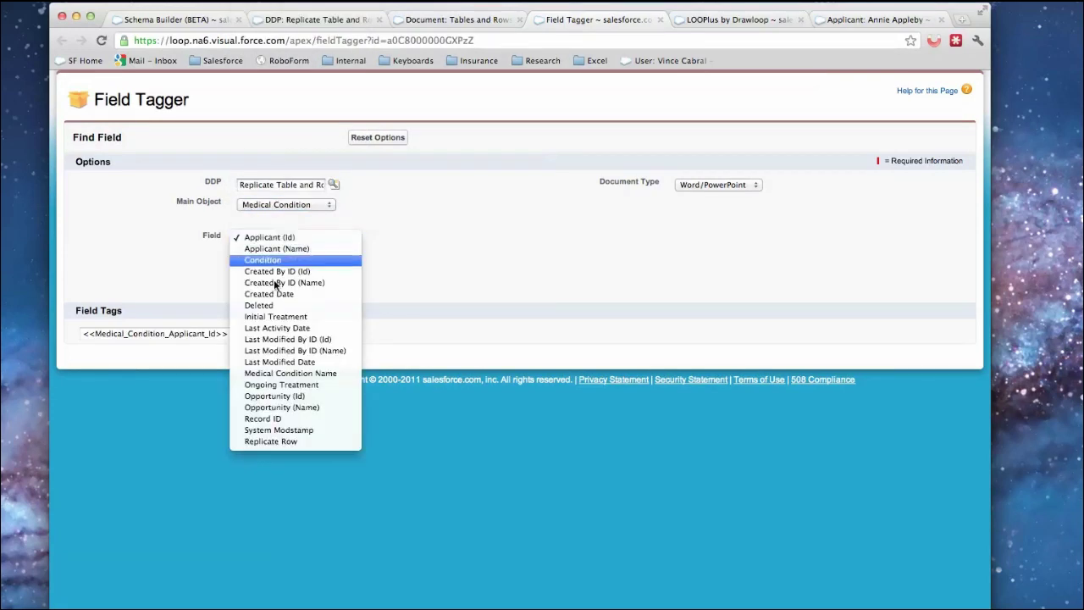
{"action": "left_click", "coordinate": [264, 444]}
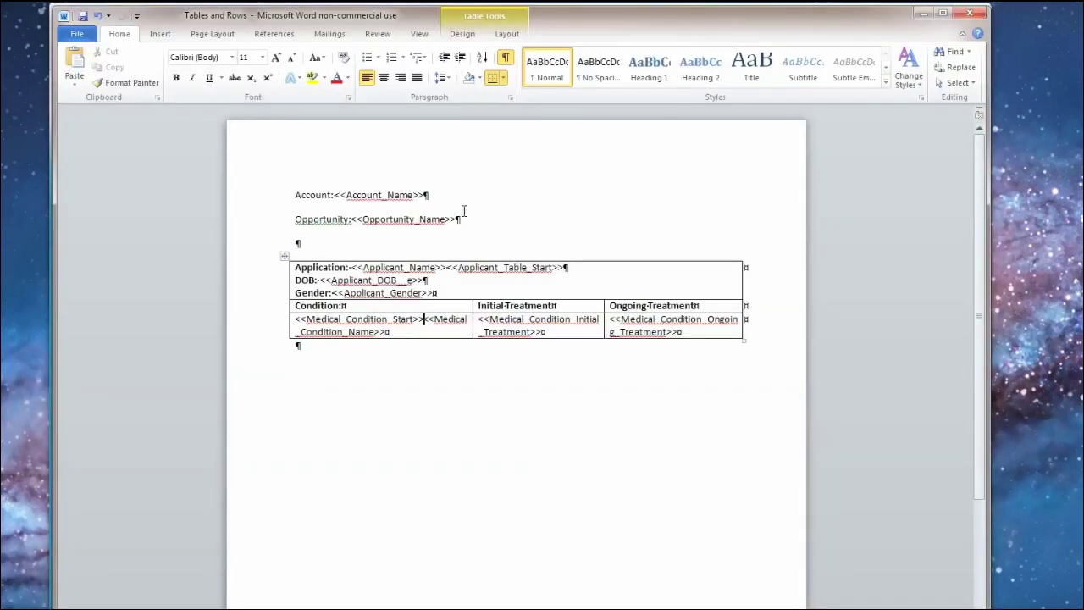
{"action": "triple_click", "coordinate": [303, 190]}
{"action": "scroll", "coordinate": [303, 188], "scroll_direction": "down", "scroll_amount": 1}
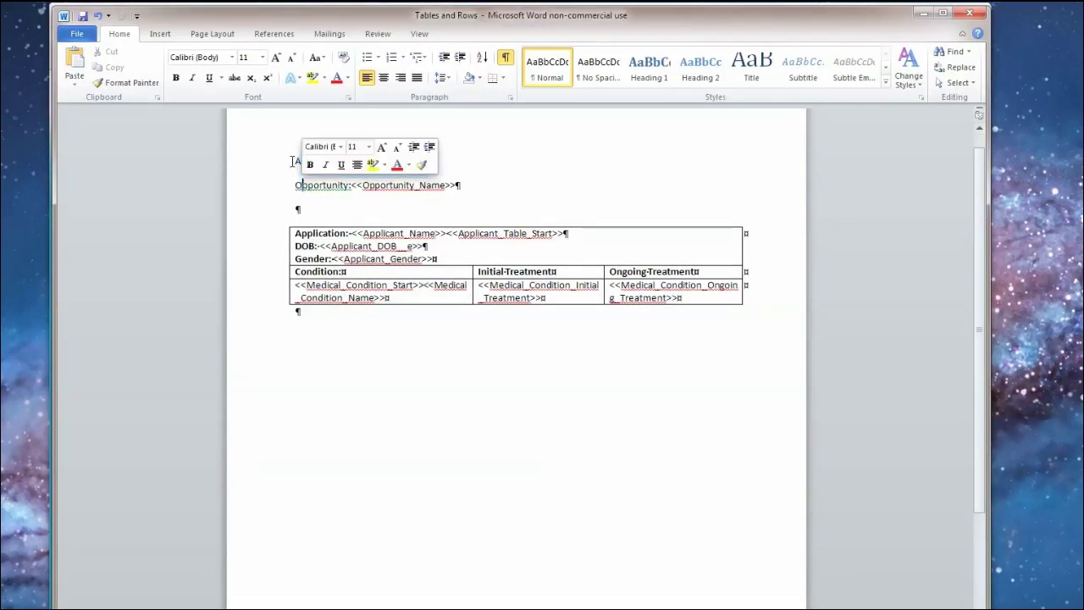
{"action": "left_click", "coordinate": [292, 161]}
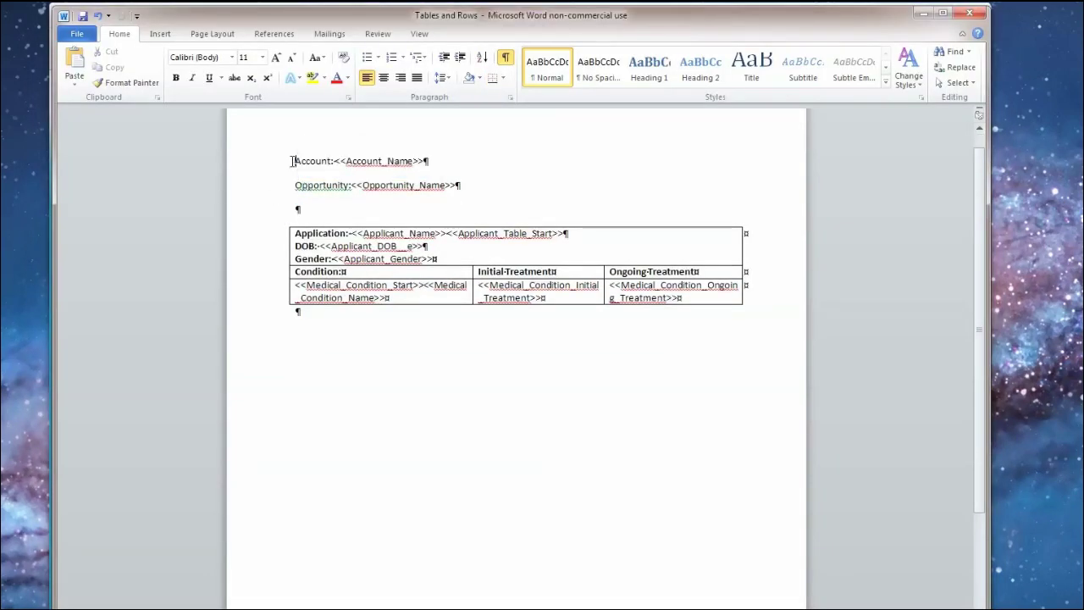
{"action": "left_click", "coordinate": [286, 222]}
{"action": "scroll", "coordinate": [394, 245], "scroll_direction": "up", "scroll_amount": 1}
{"action": "double_click", "coordinate": [393, 246]}
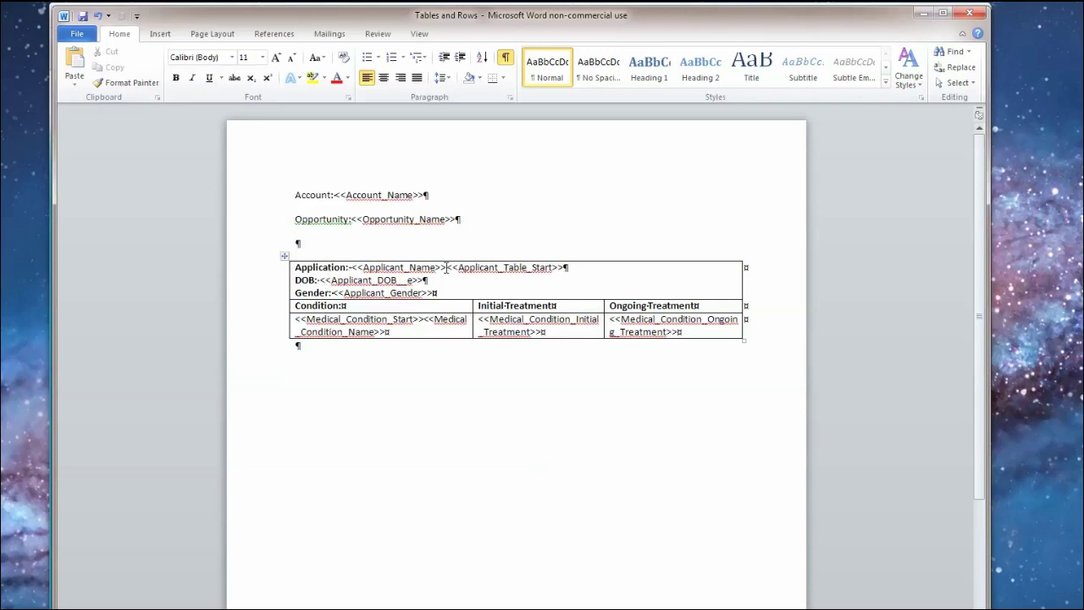
{"action": "left_click_drag", "start_coordinate": [446, 267], "coordinate": [569, 268]}
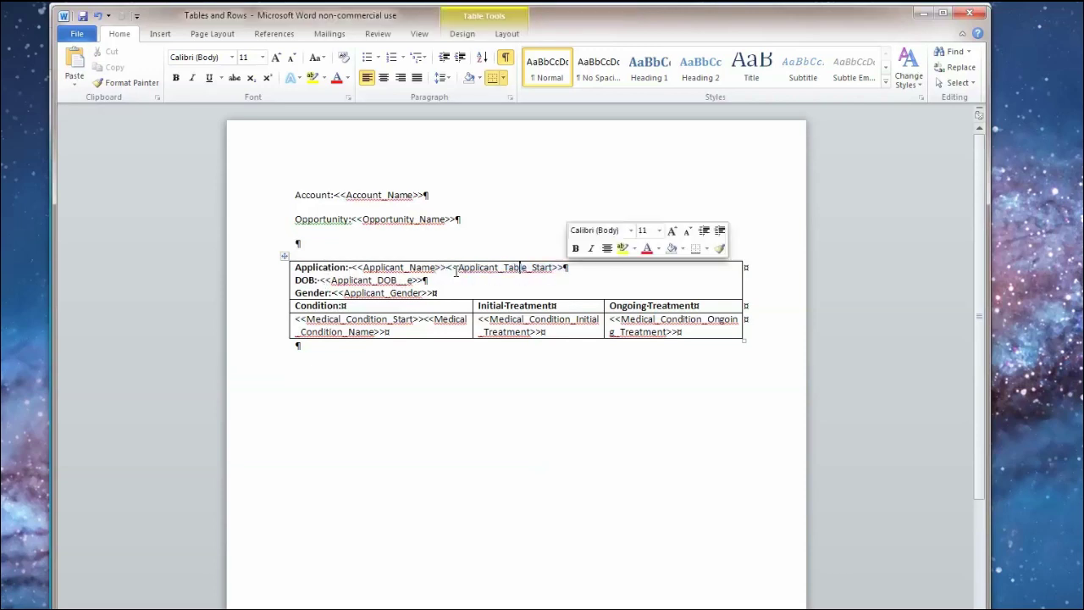
{"action": "scroll", "coordinate": [453, 270], "scroll_direction": "down", "scroll_amount": 2}
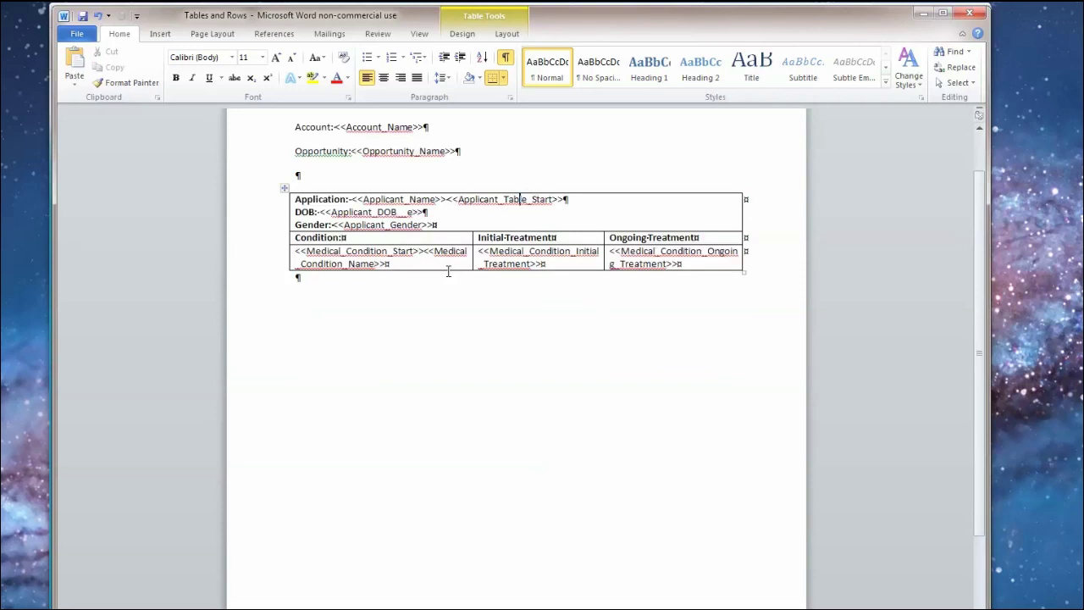
{"action": "scroll", "coordinate": [349, 273], "scroll_direction": "up", "scroll_amount": 1}
{"action": "scroll", "coordinate": [342, 280], "scroll_direction": "down", "scroll_amount": 1}
{"action": "left_click", "coordinate": [353, 242]}
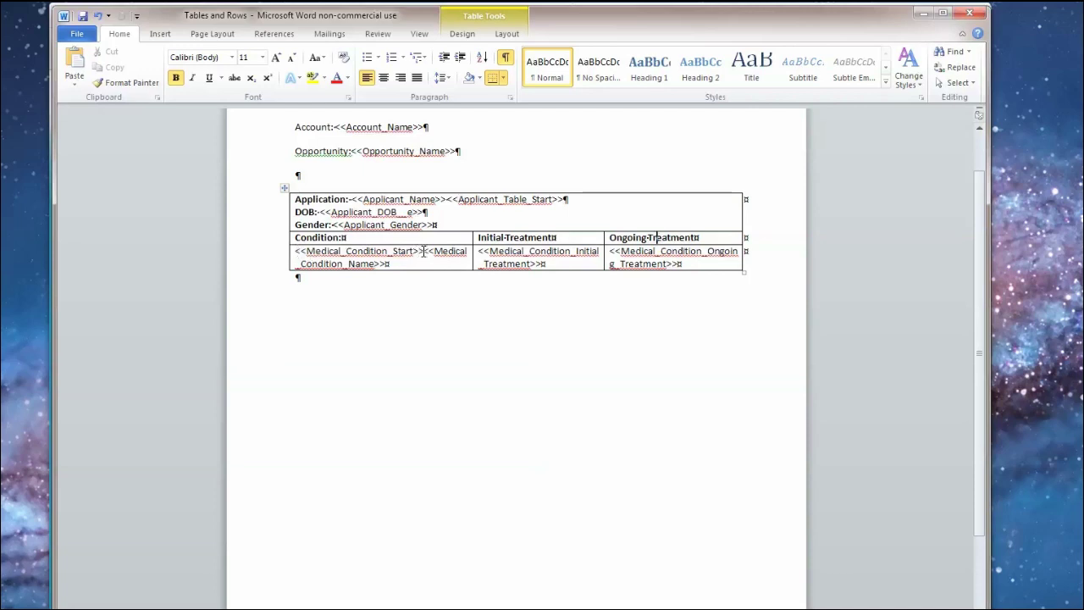
{"action": "left_click_drag", "start_coordinate": [423, 251], "coordinate": [426, 262]}
{"action": "left_click", "coordinate": [387, 263]}
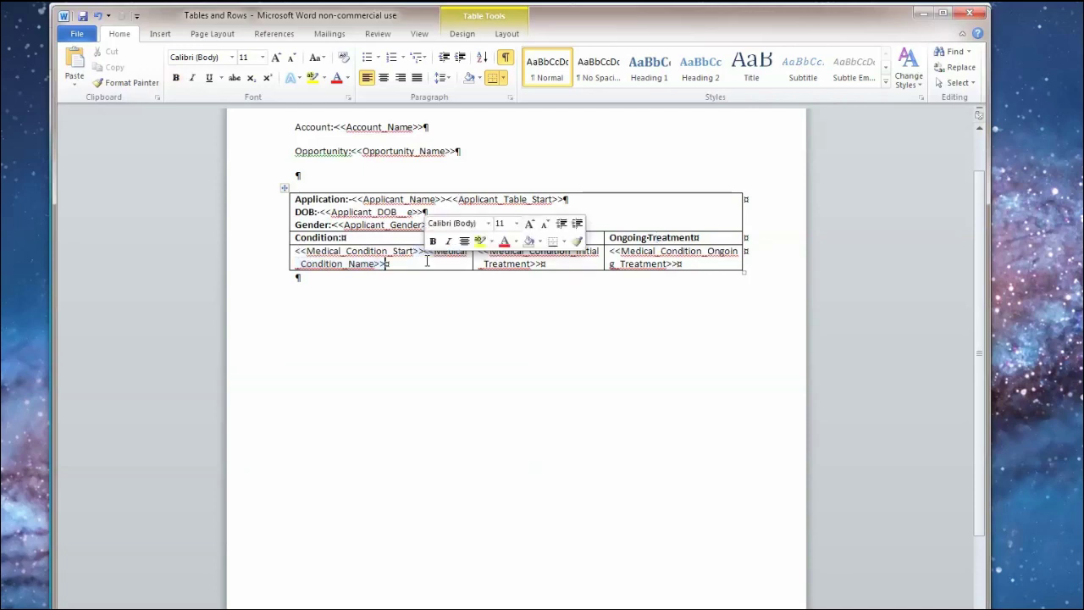
{"action": "left_click_drag", "start_coordinate": [433, 252], "coordinate": [280, 275]}
{"action": "scroll", "coordinate": [280, 275], "scroll_direction": "up", "scroll_amount": 2}
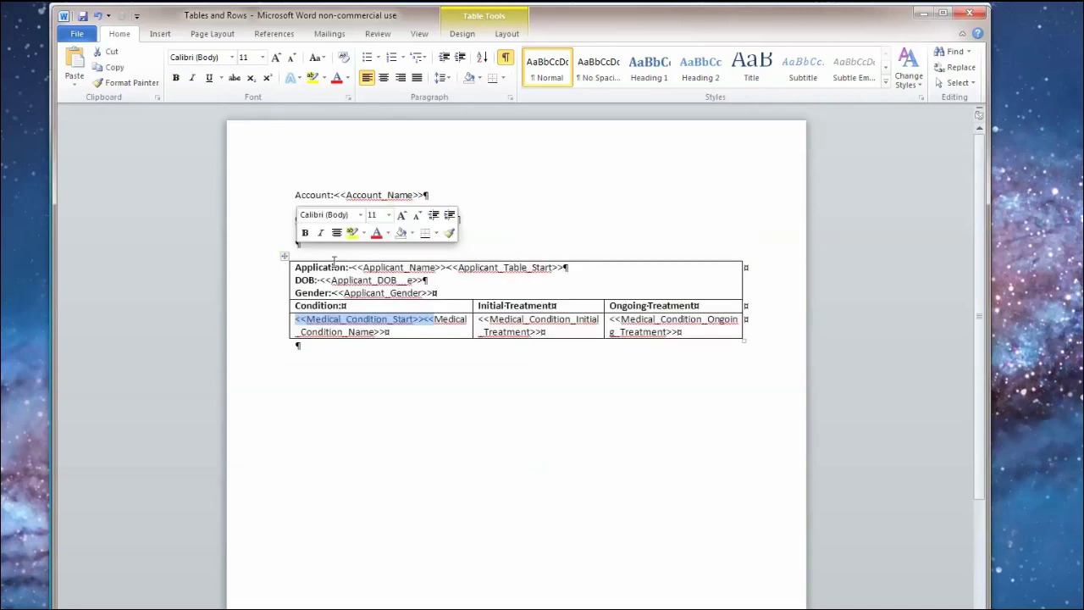
Step: Back in Salesforce, select and review the Tables and Rows file on the Replicate Table and Rows DDP
{"action": "left_click", "coordinate": [919, 15]}
{"action": "left_click", "coordinate": [322, 21]}
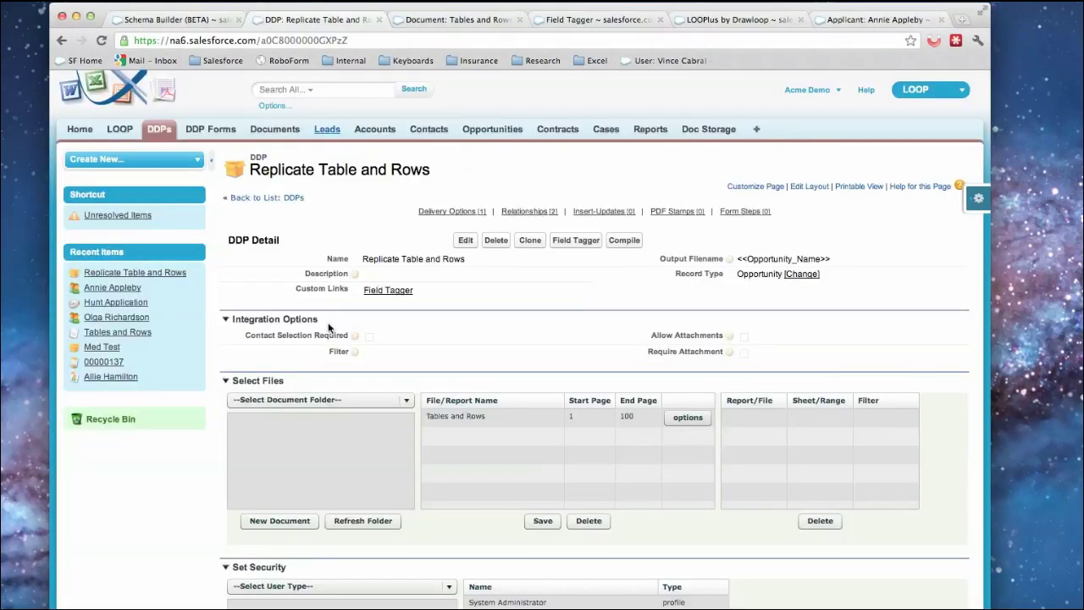
{"action": "left_click", "coordinate": [468, 428]}
{"action": "scroll", "coordinate": [466, 419], "scroll_direction": "down", "scroll_amount": 1}
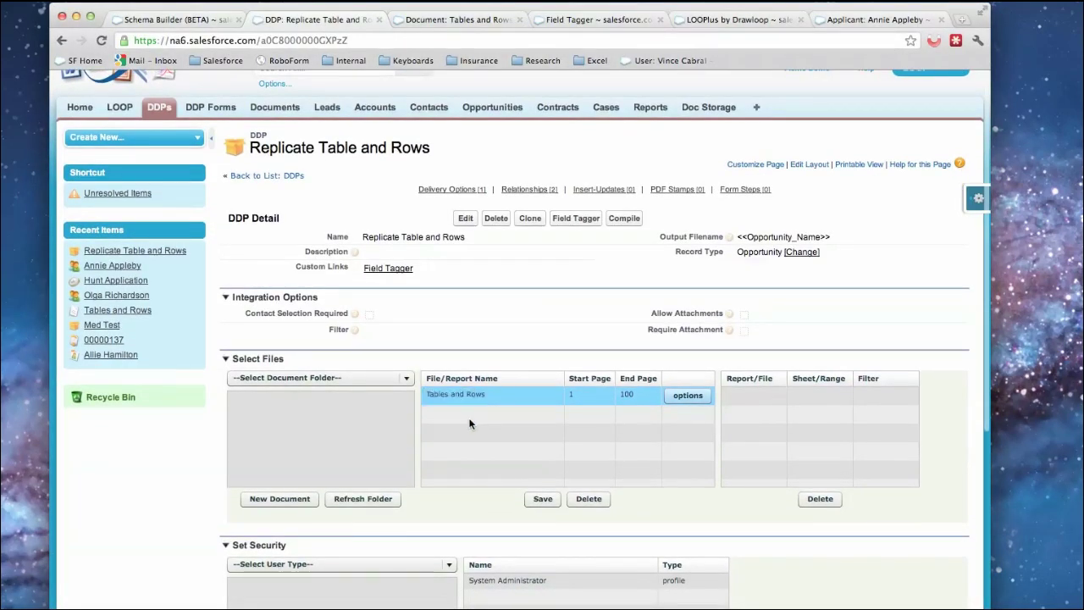
{"action": "scroll", "coordinate": [653, 375], "scroll_direction": "down", "scroll_amount": 8}
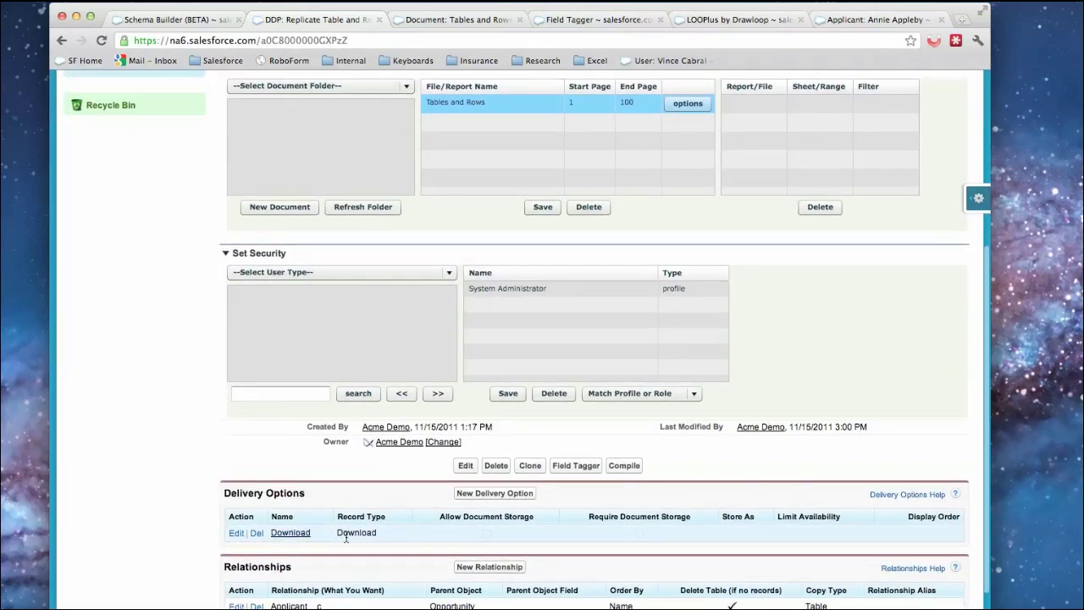
{"action": "scroll", "coordinate": [310, 546], "scroll_direction": "up", "scroll_amount": 8}
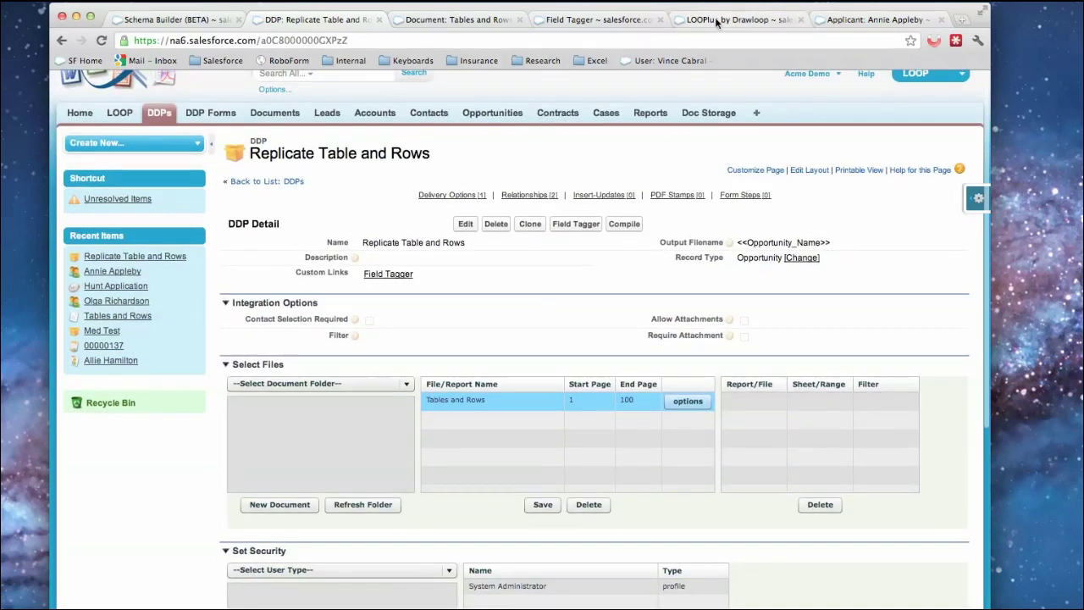
Step: Return to the Hunt Application opportunity and open another applicant listing Javelin Induced Trauma and condition test
{"action": "left_click", "coordinate": [718, 21]}
{"action": "left_click", "coordinate": [269, 188]}
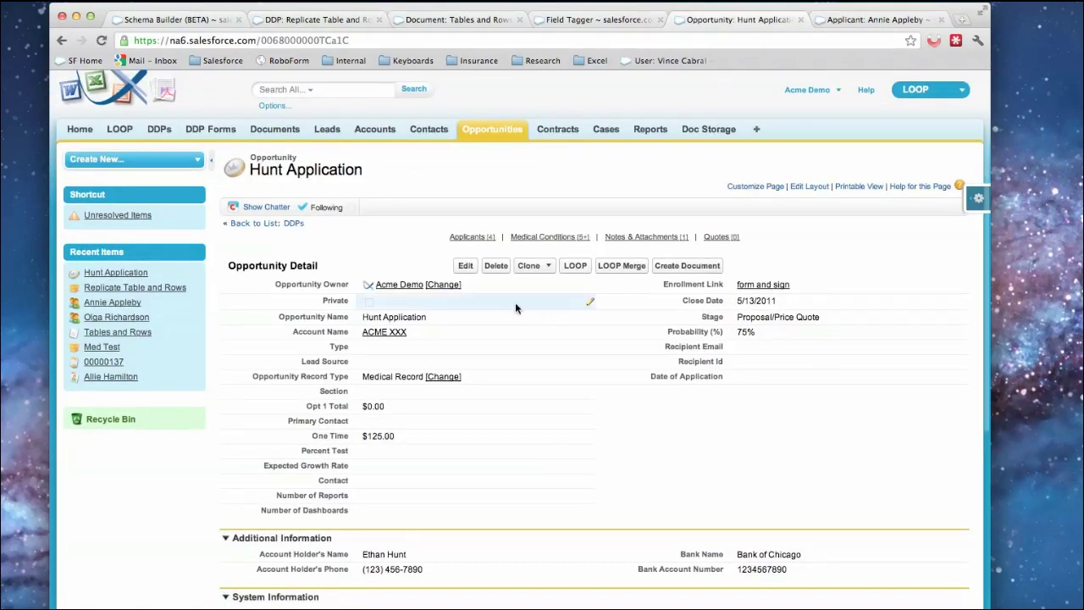
{"action": "scroll", "coordinate": [456, 334], "scroll_direction": "down", "scroll_amount": 10}
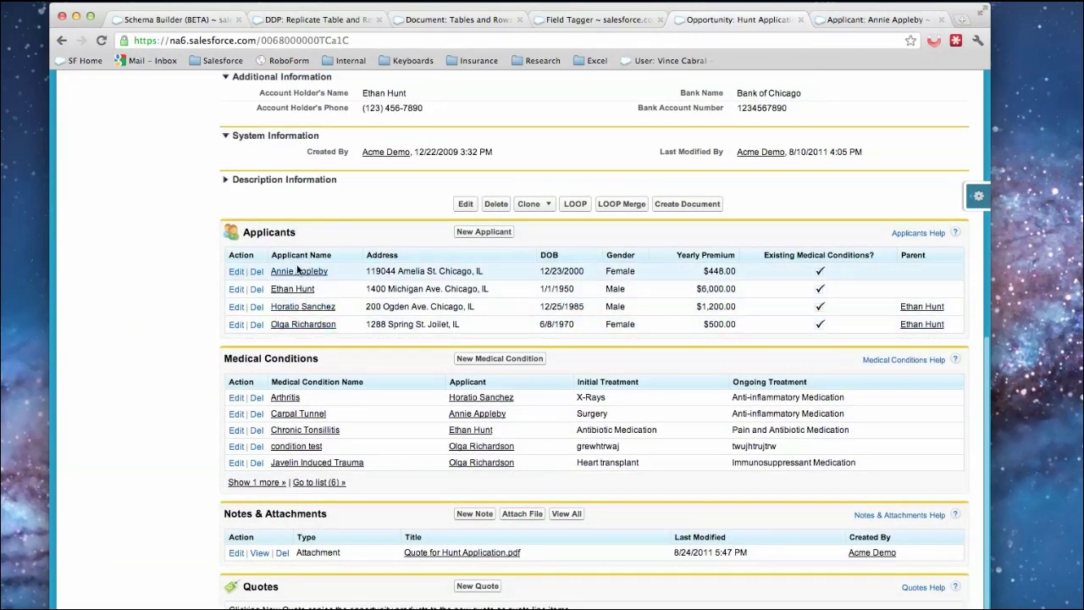
{"action": "left_click", "coordinate": [303, 324]}
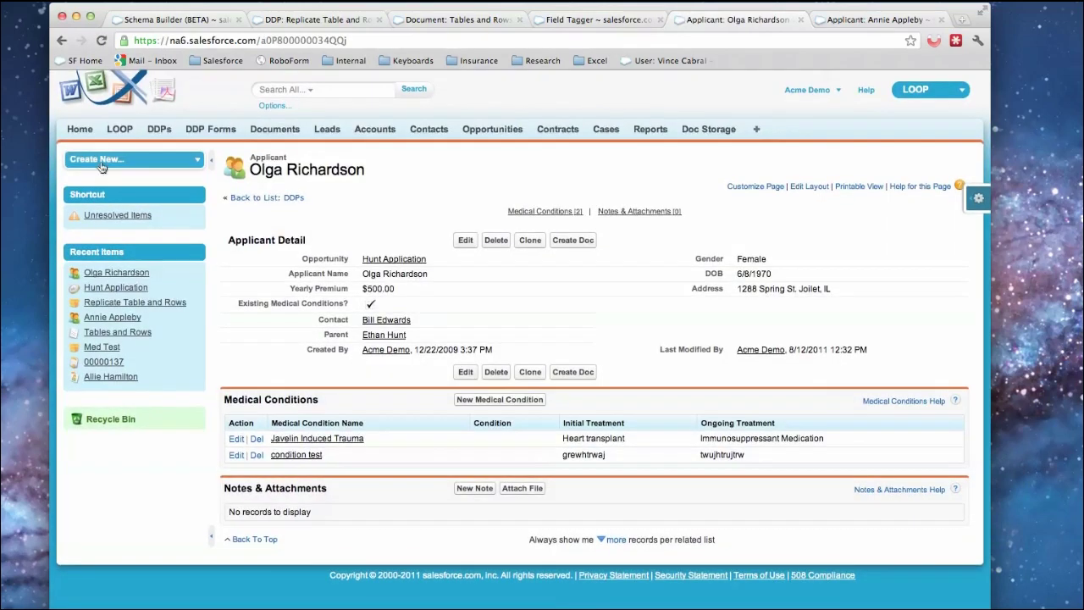
Step: Run the Replicate Table and Rows DDP from Hunt Application with Download to produce Hunt Application.pdf
{"action": "left_click", "coordinate": [61, 40]}
{"action": "scroll", "coordinate": [605, 299], "scroll_direction": "up", "scroll_amount": 5}
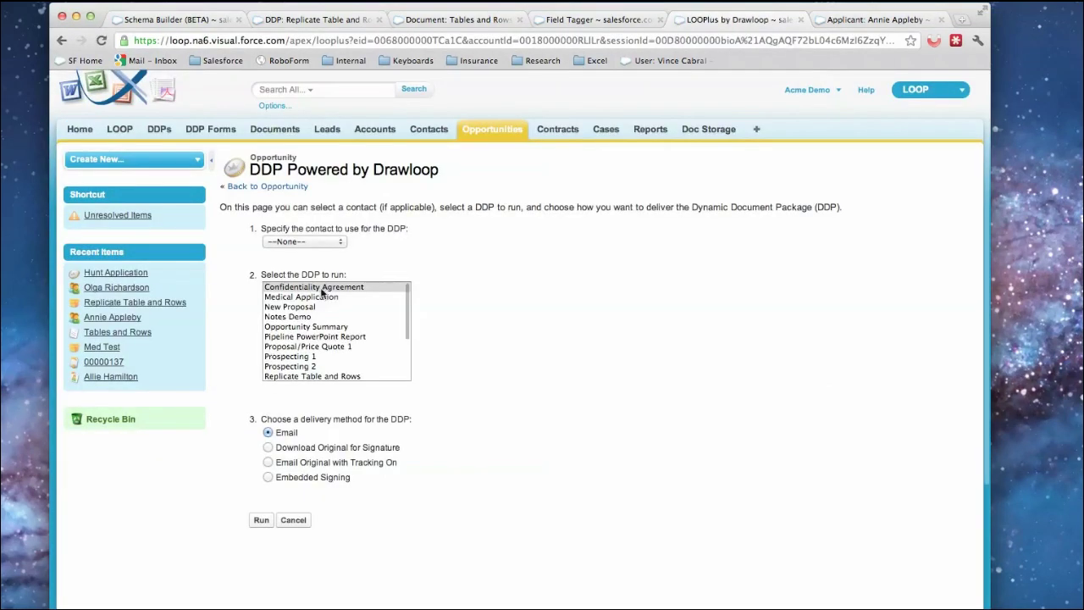
{"action": "left_click", "coordinate": [303, 376]}
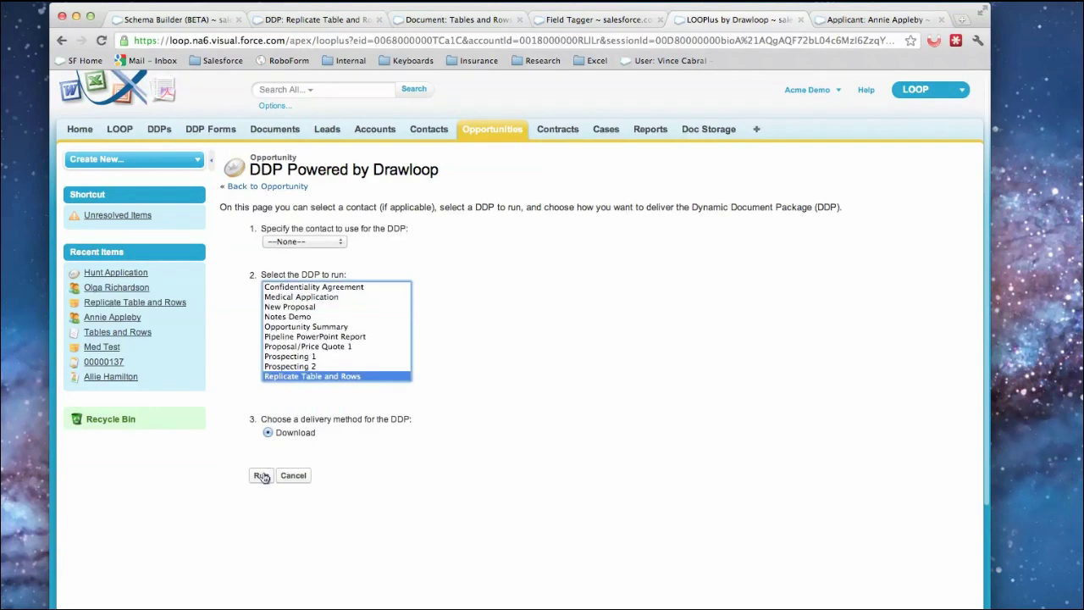
{"action": "left_click", "coordinate": [262, 476]}
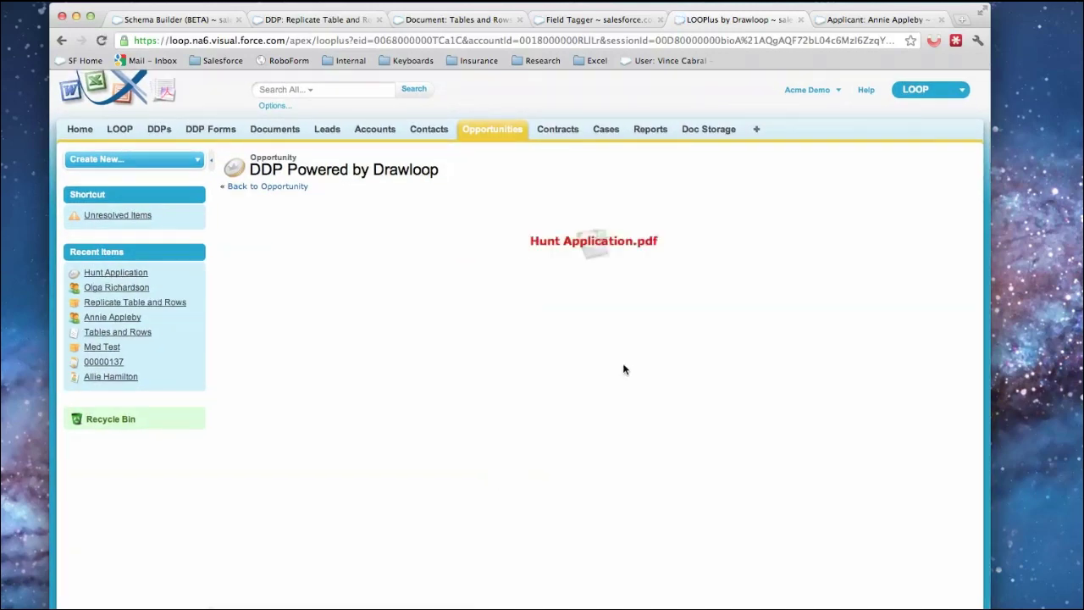
Step: Open Hunt Application.pdf in Preview and select text in each applicant's table to review its condition rows
{"action": "left_click", "coordinate": [594, 244]}
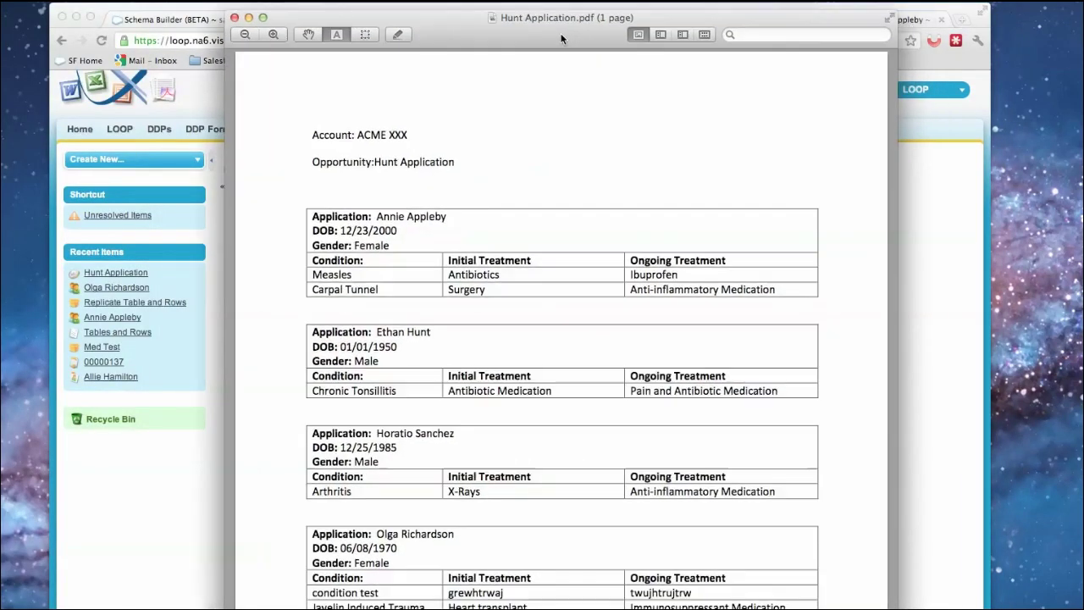
{"action": "left_click_drag", "start_coordinate": [323, 221], "coordinate": [473, 240]}
{"action": "left_click", "coordinate": [342, 337]}
{"action": "left_click_drag", "start_coordinate": [341, 337], "coordinate": [406, 359]}
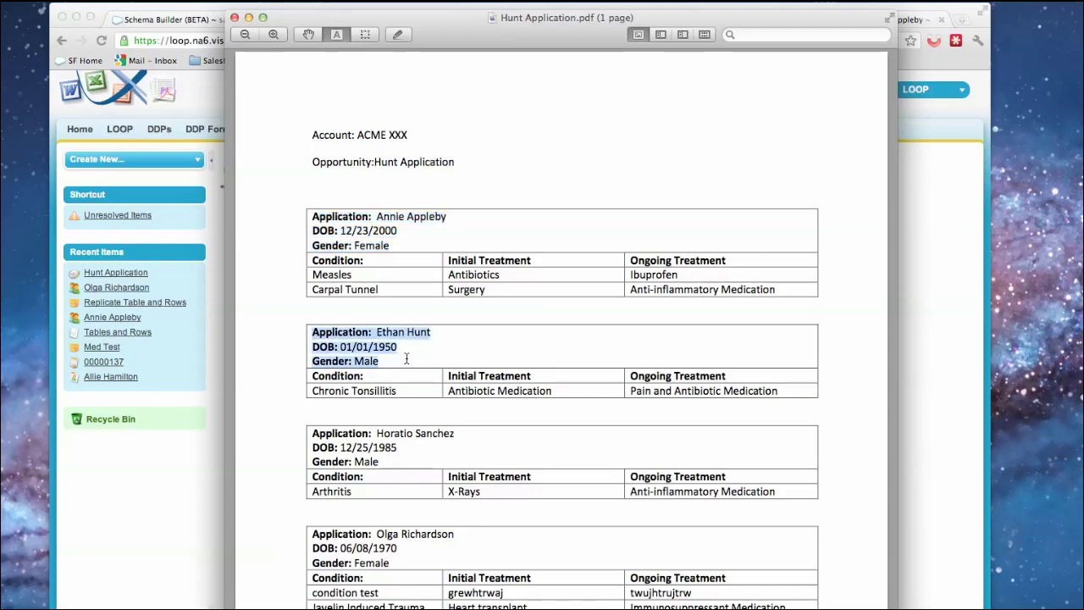
{"action": "left_click_drag", "start_coordinate": [313, 430], "coordinate": [379, 461]}
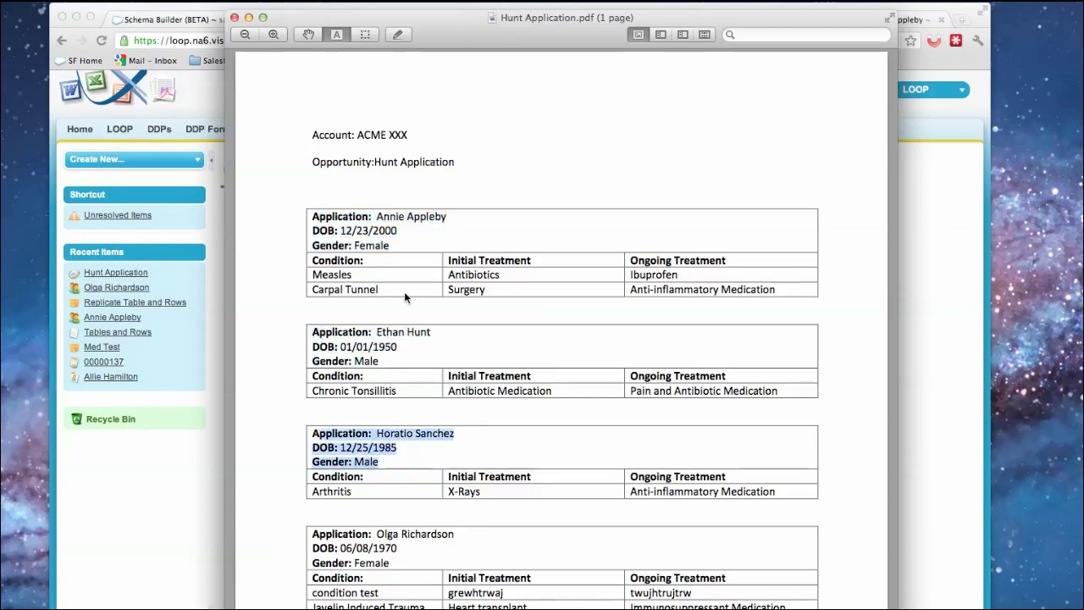
{"action": "scroll", "coordinate": [400, 294], "scroll_direction": "down", "scroll_amount": 1}
{"action": "scroll", "coordinate": [401, 300], "scroll_direction": "up", "scroll_amount": 1}
{"action": "left_click_drag", "start_coordinate": [447, 274], "coordinate": [720, 280]}
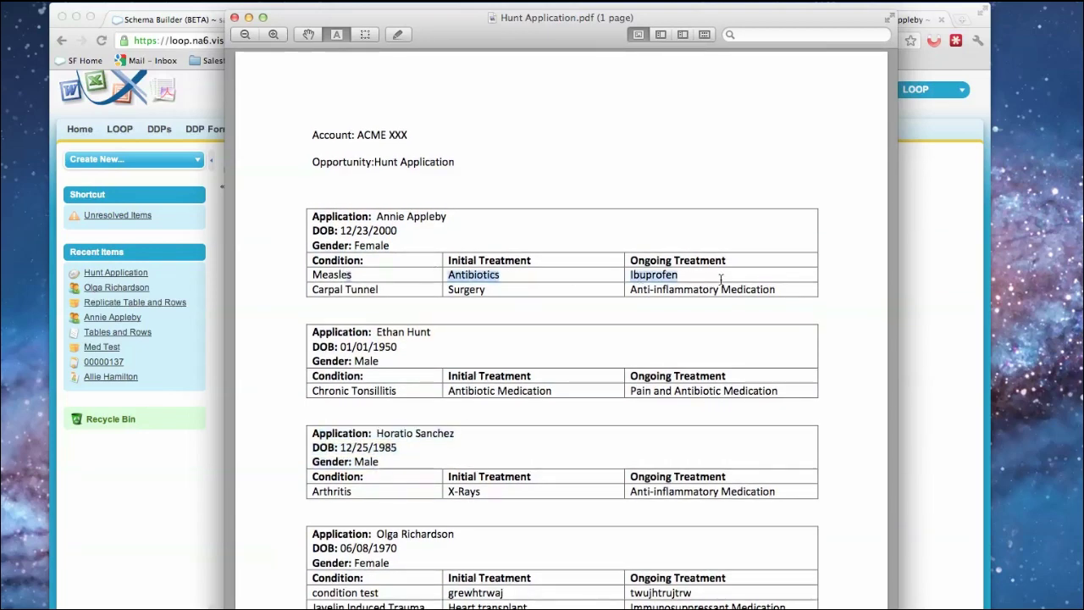